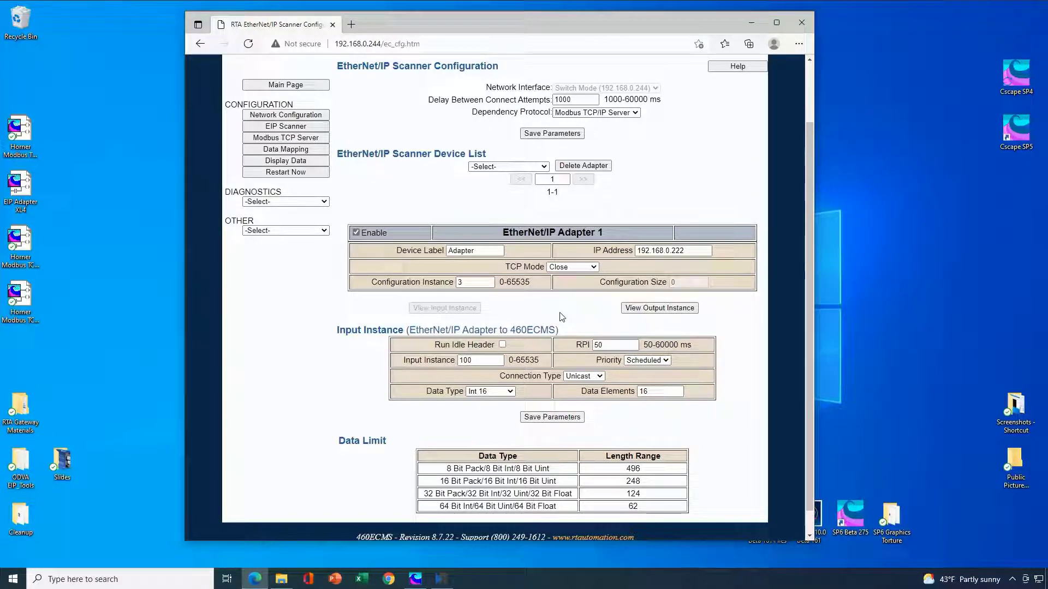
# Examine the input instance and output instance settings of EtherNet/IP Adapter 1 in the scanner configuration.
pyautogui.scroll(-1, 566, 315)
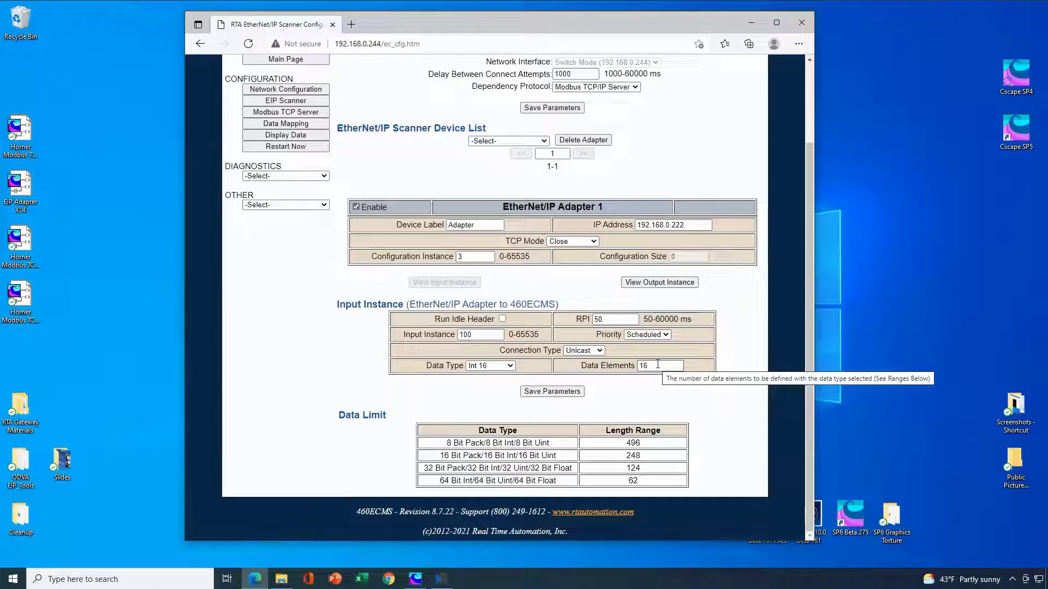
pyautogui.click(669, 283)
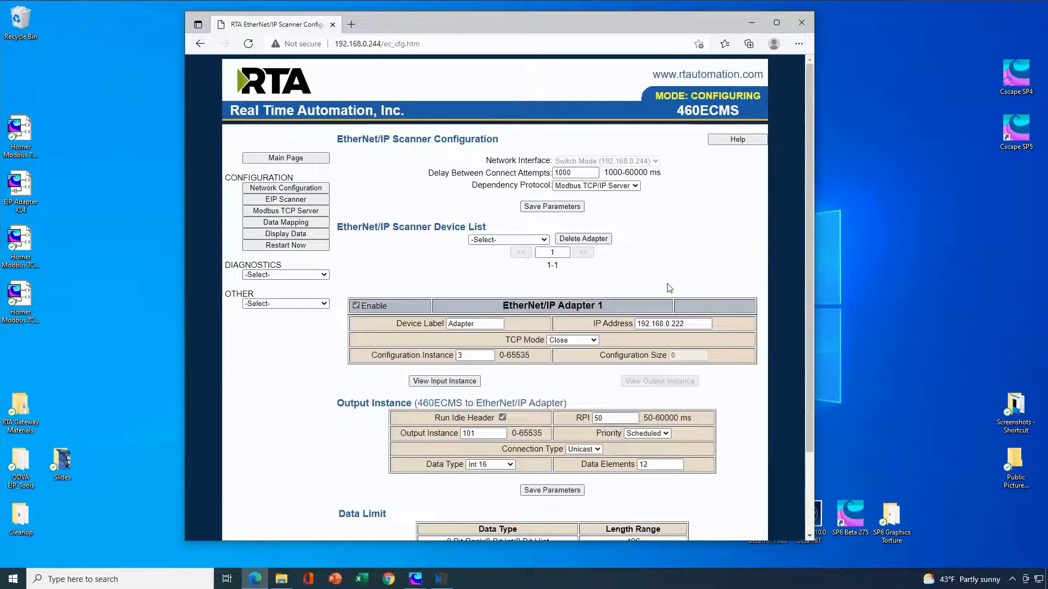
pyautogui.scroll(-2, 684, 261)
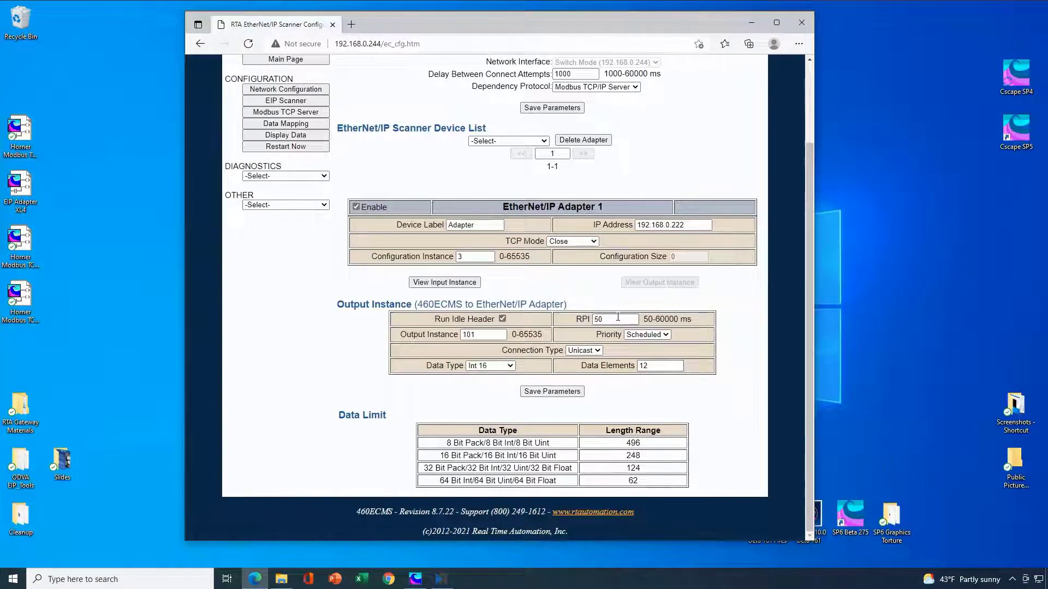
pyautogui.moveTo(618, 317)
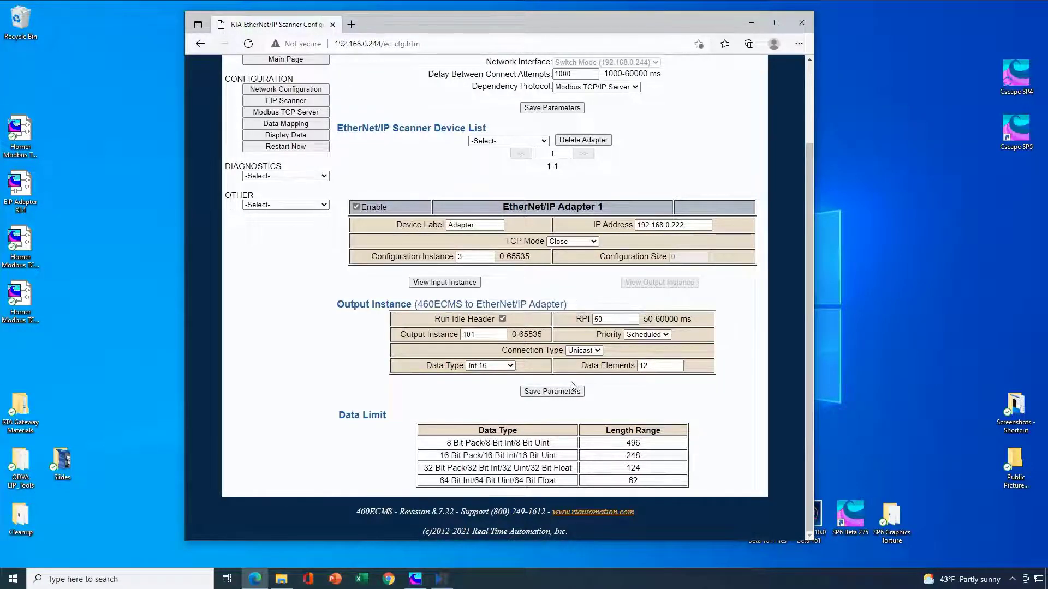
# Open the gateway's Modbus TCP server configuration and examine its read data groups and write data groups.
pyautogui.click(315, 113)
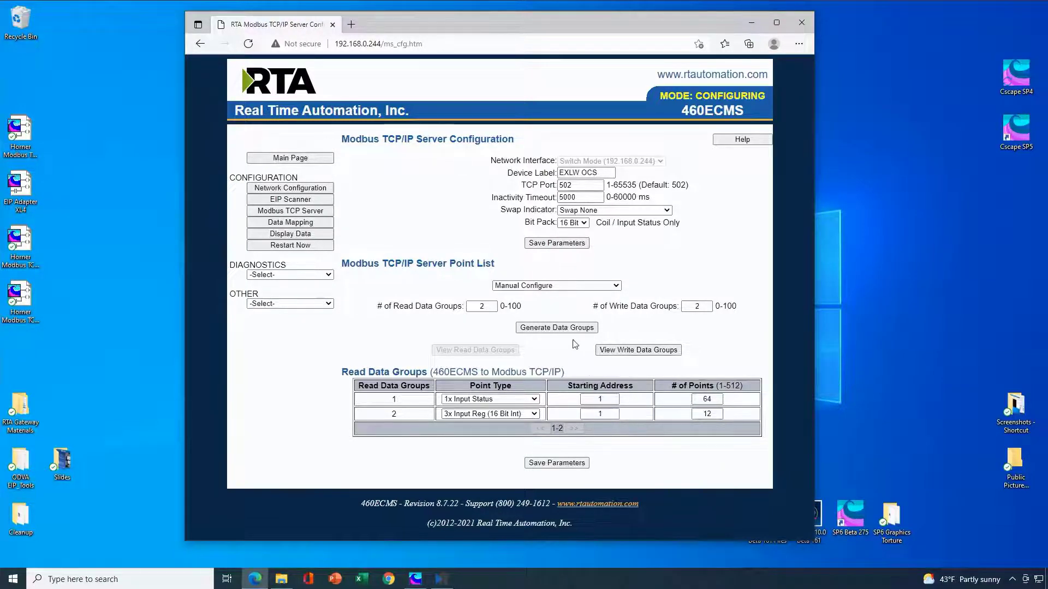
pyautogui.click(608, 352)
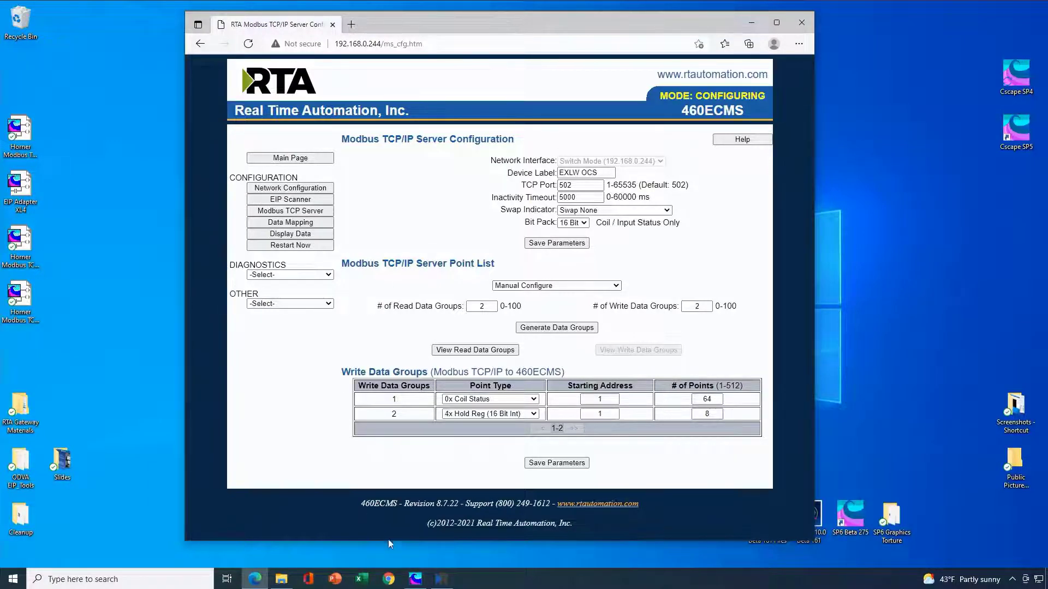
# Switch to Cscape and review the network settings of the Modbus Client protocol on the controller's LAN1 port.
pyautogui.click(416, 581)
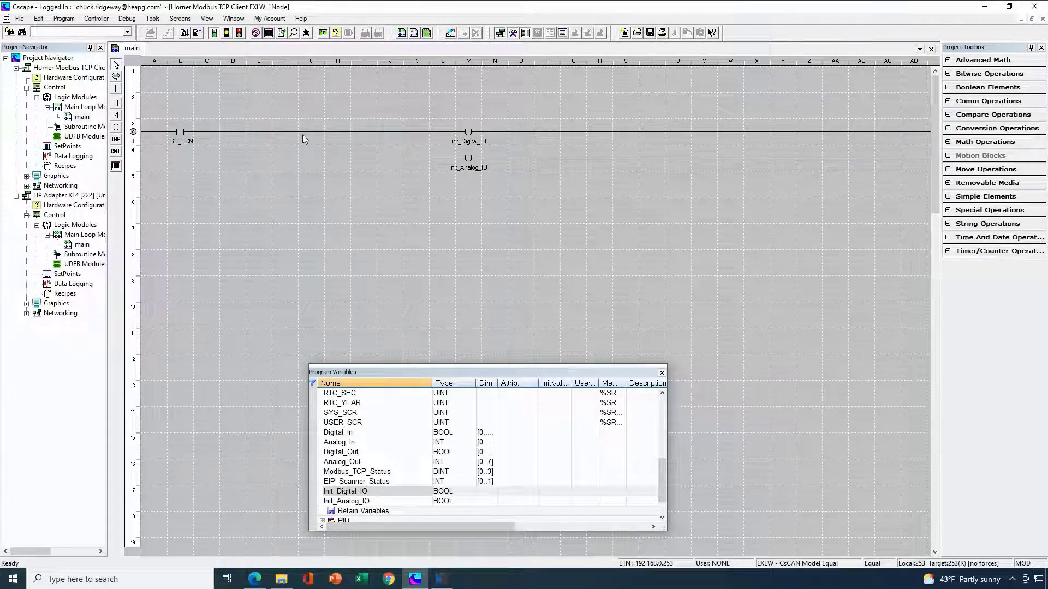
pyautogui.click(336, 34)
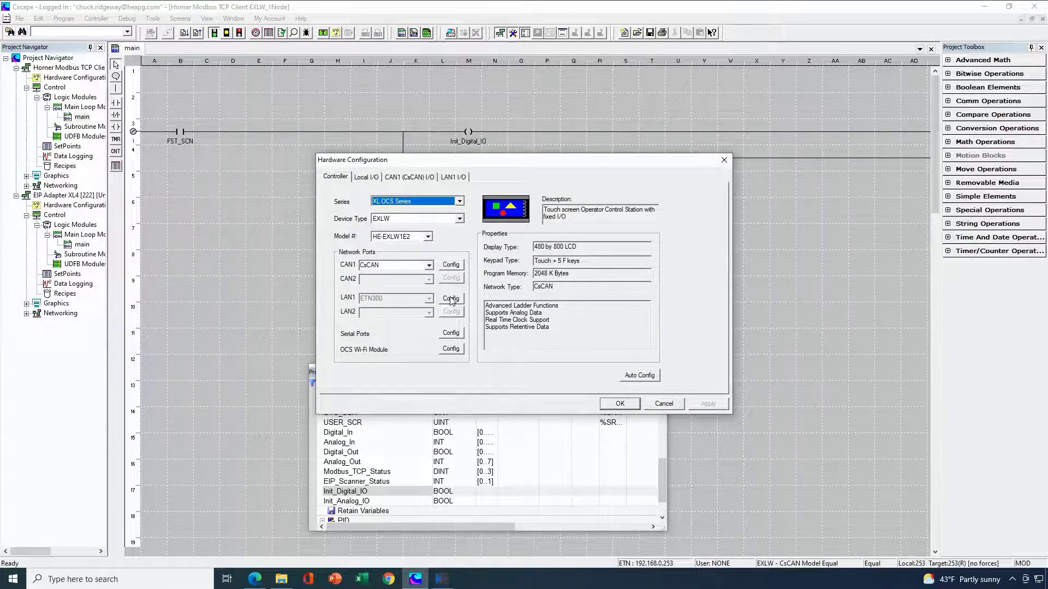
pyautogui.click(451, 299)
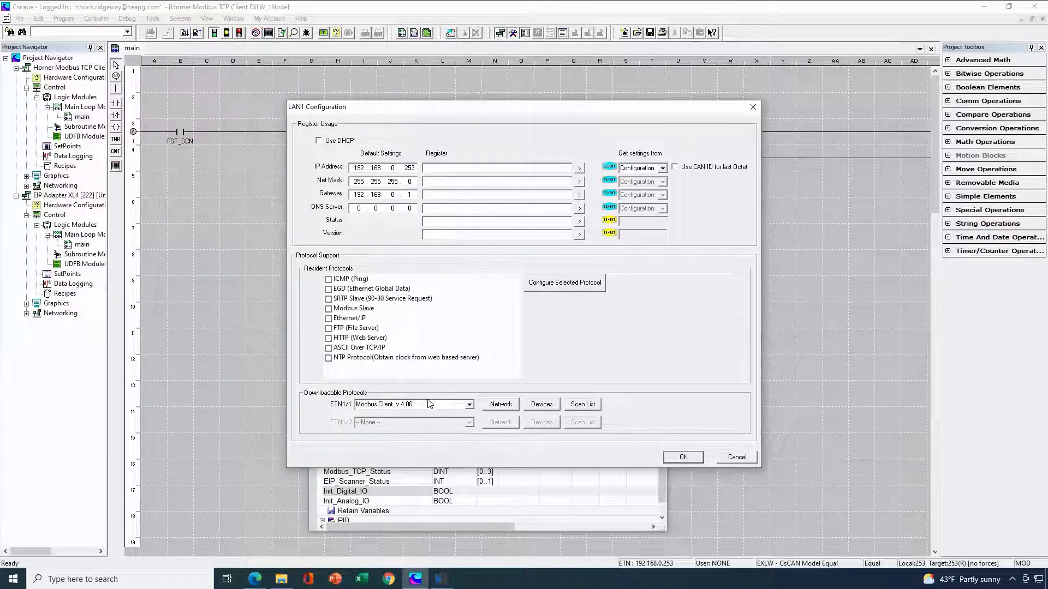
pyautogui.click(500, 404)
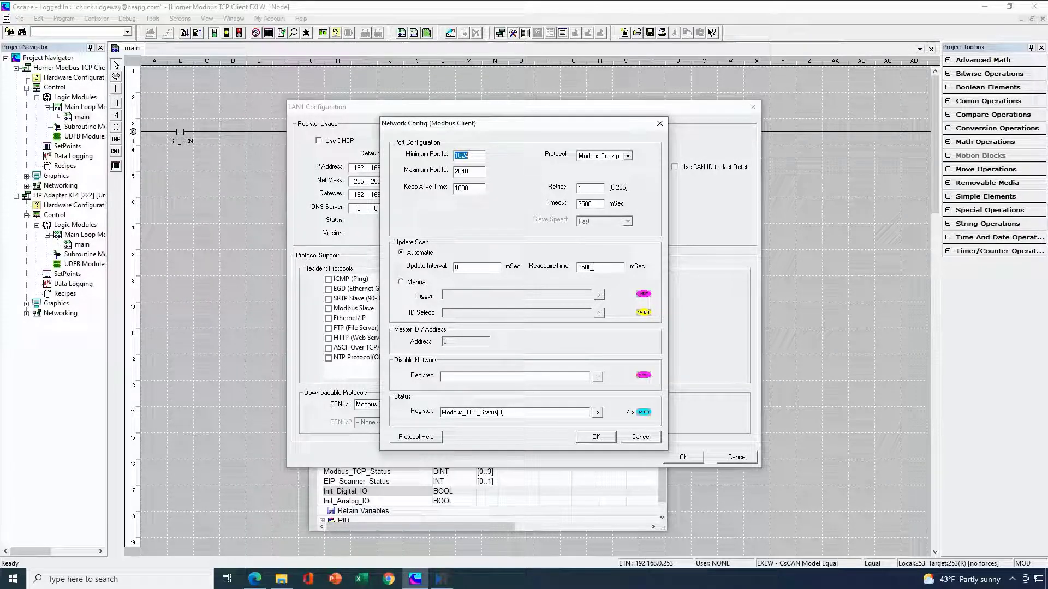
pyautogui.click(593, 438)
# Review the EIP_Scanner device's configuration in the Modbus Client device list.
pyautogui.click(543, 404)
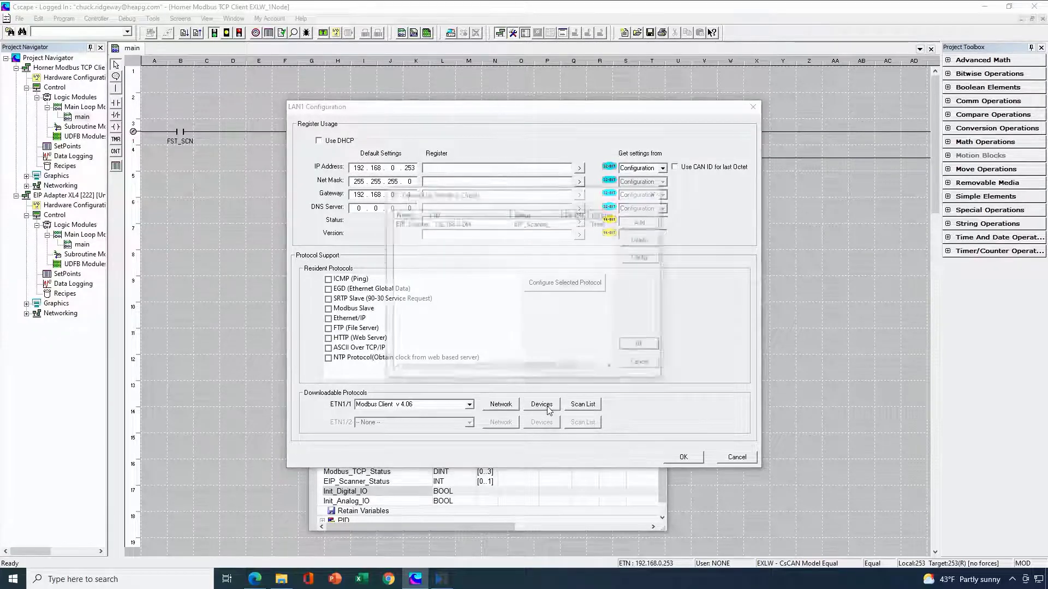
pyautogui.doubleClick(451, 224)
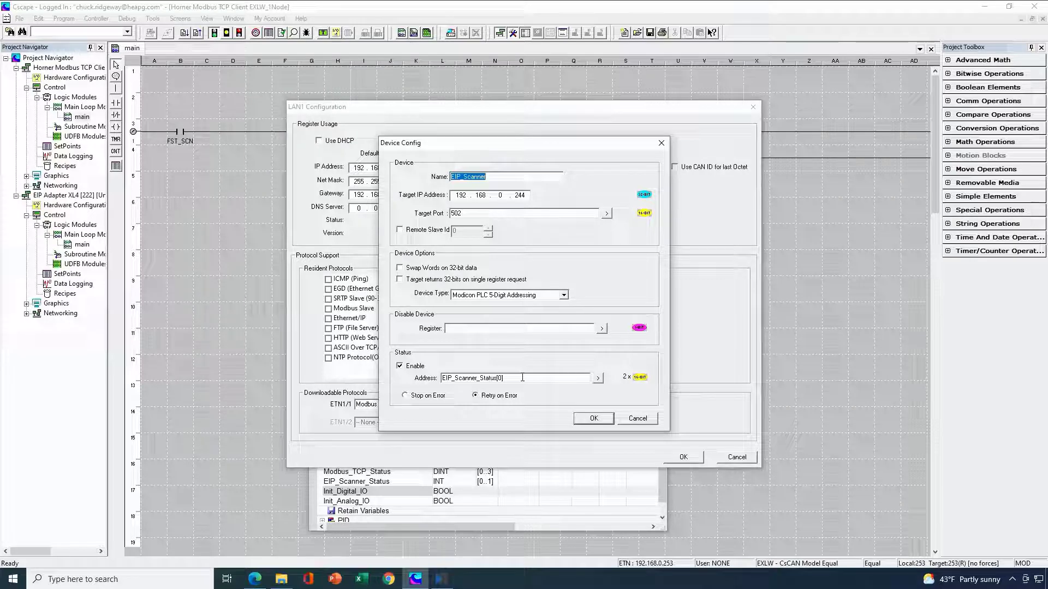
pyautogui.click(592, 419)
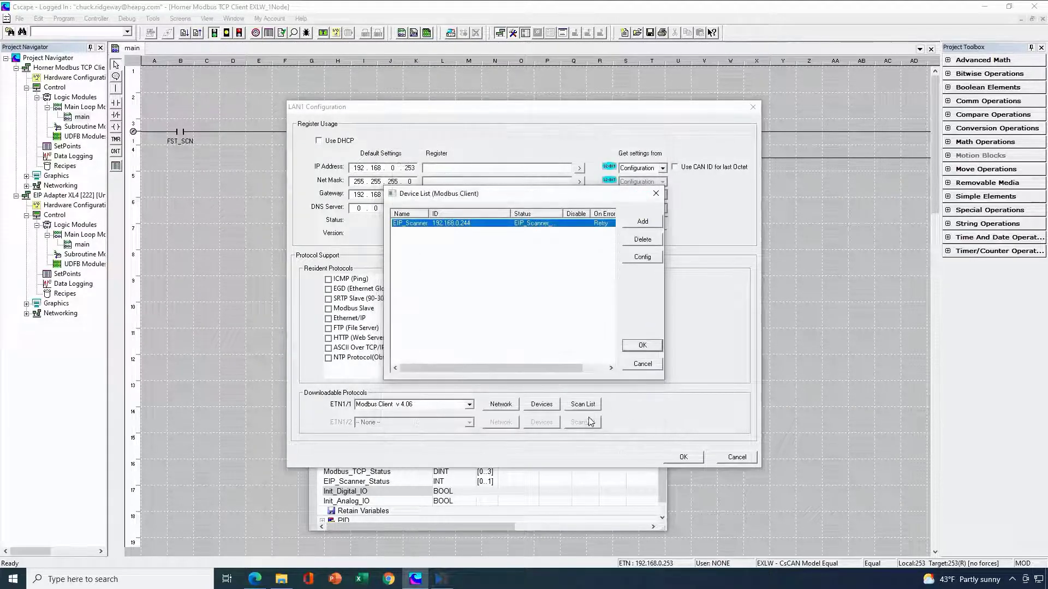
pyautogui.click(640, 347)
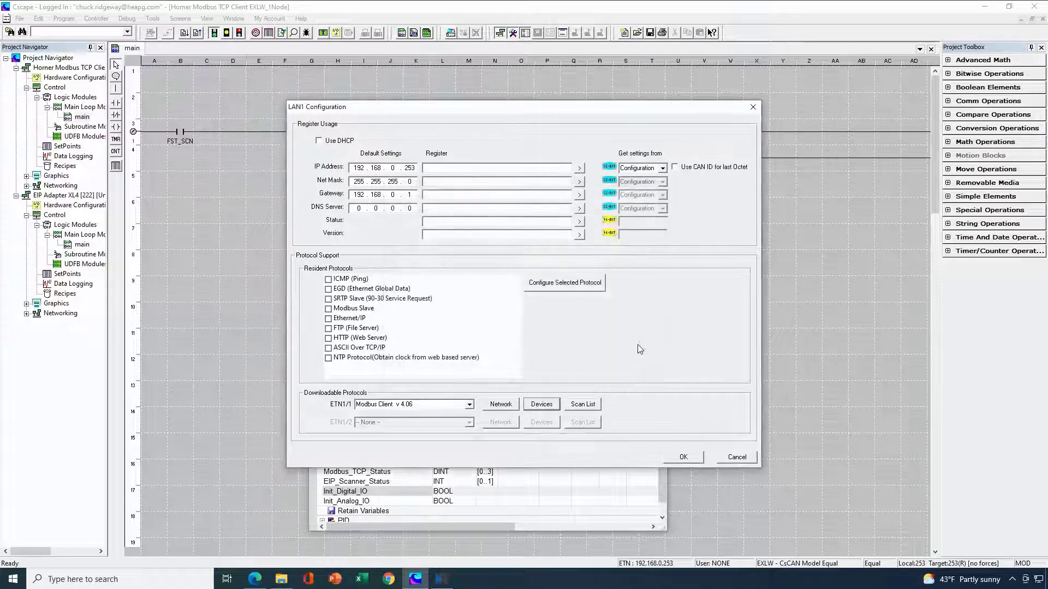
# Open the Modbus Client scan list and examine each digital and analog input and output entry in turn.
pyautogui.click(583, 406)
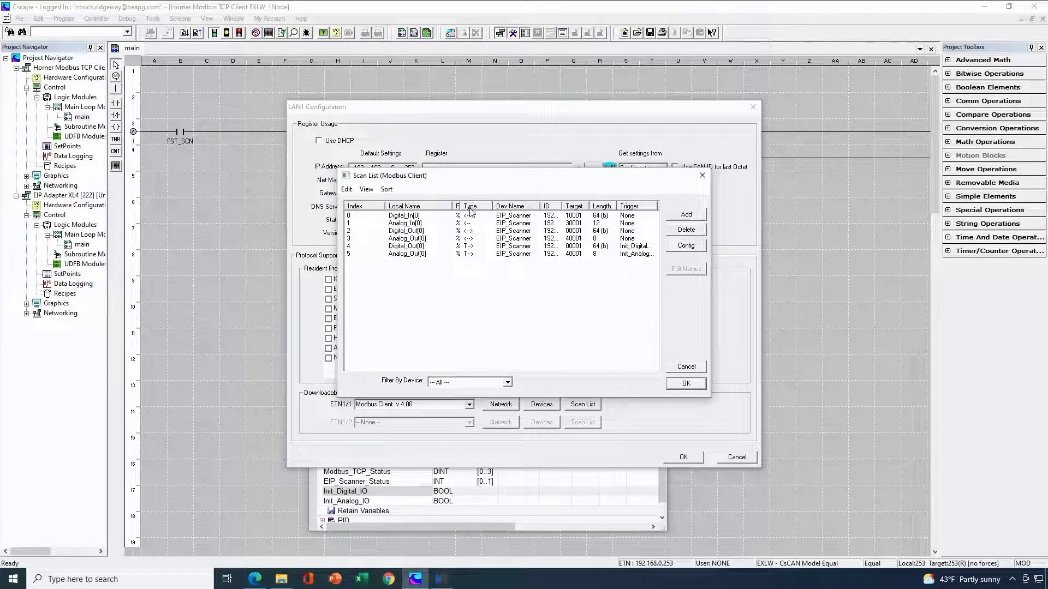
pyautogui.click(423, 217)
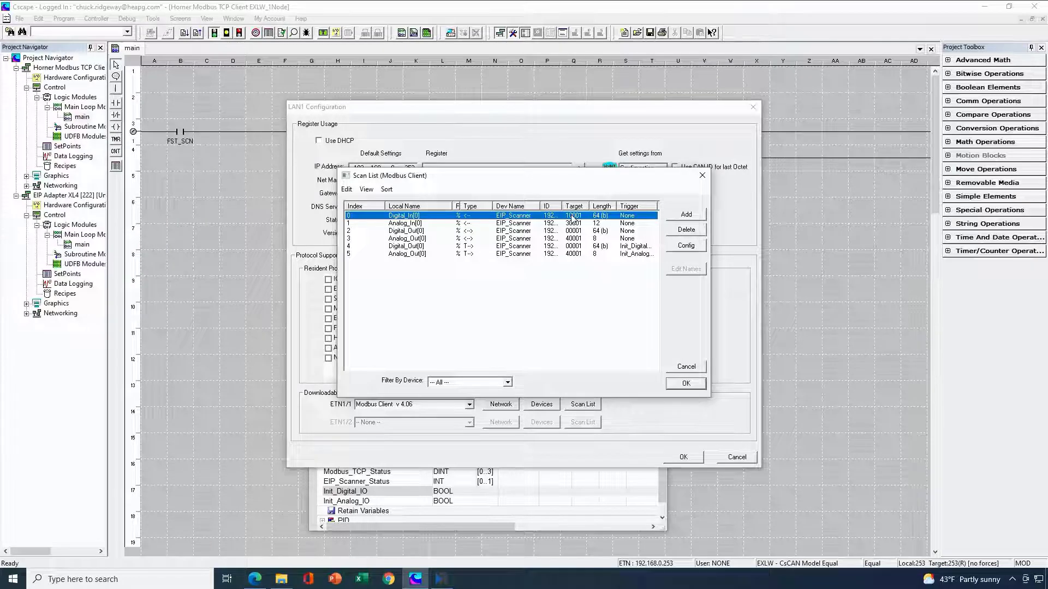
pyautogui.click(408, 224)
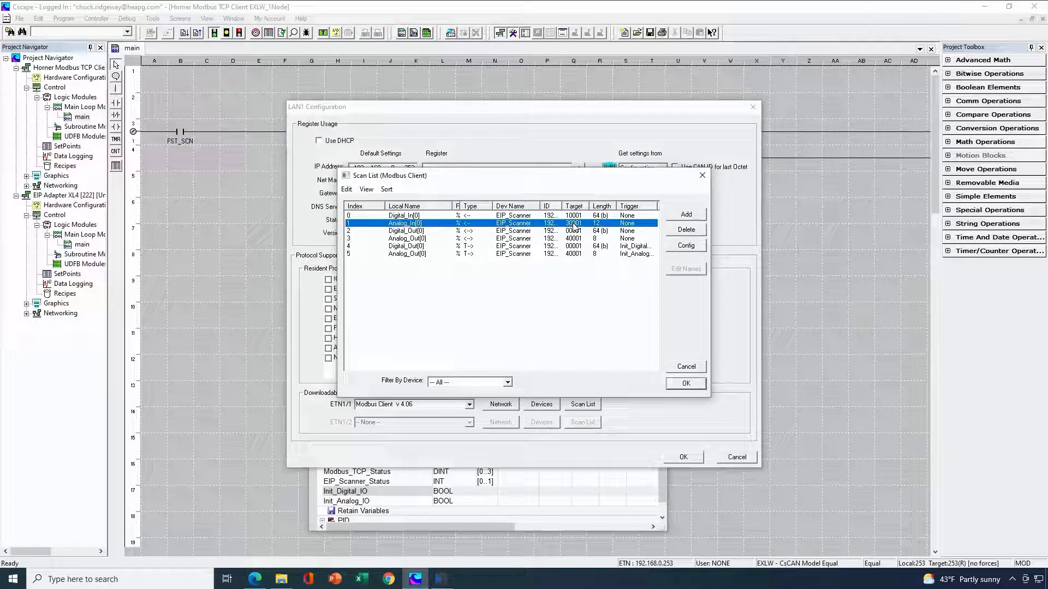
pyautogui.click(420, 233)
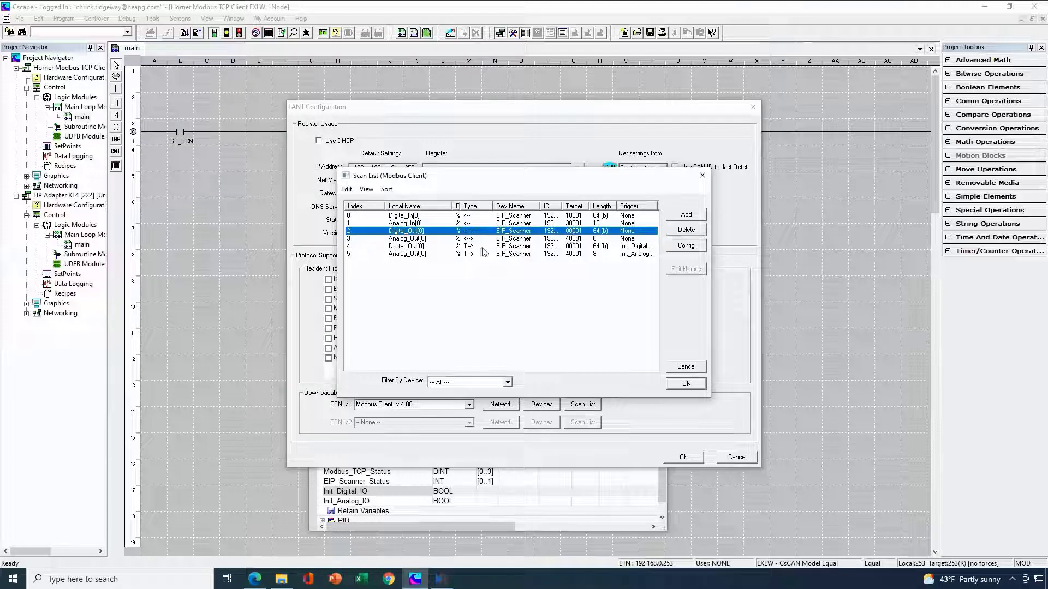
pyautogui.click(426, 239)
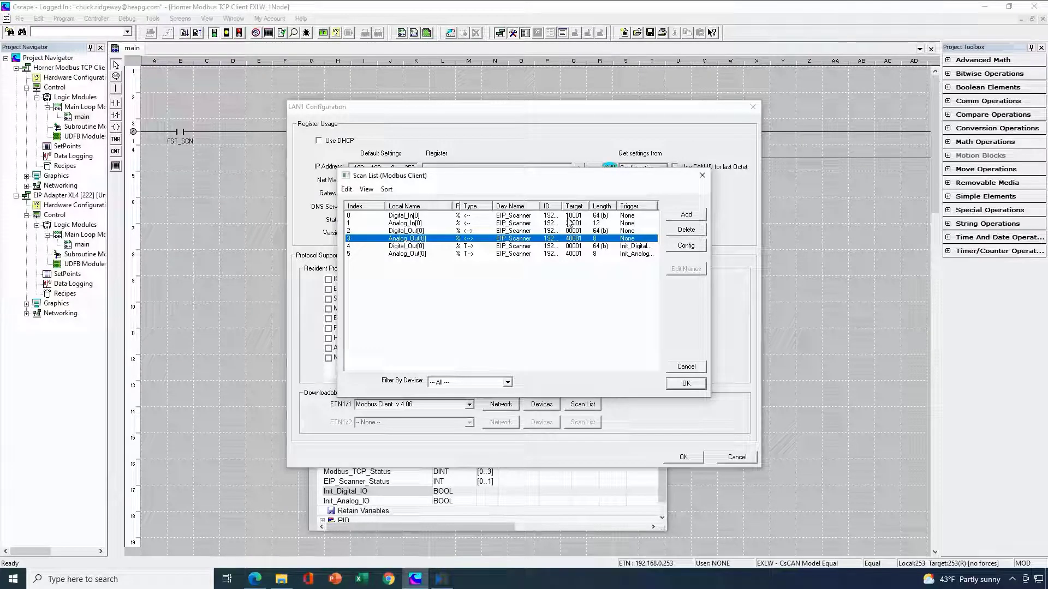
pyautogui.click(548, 246)
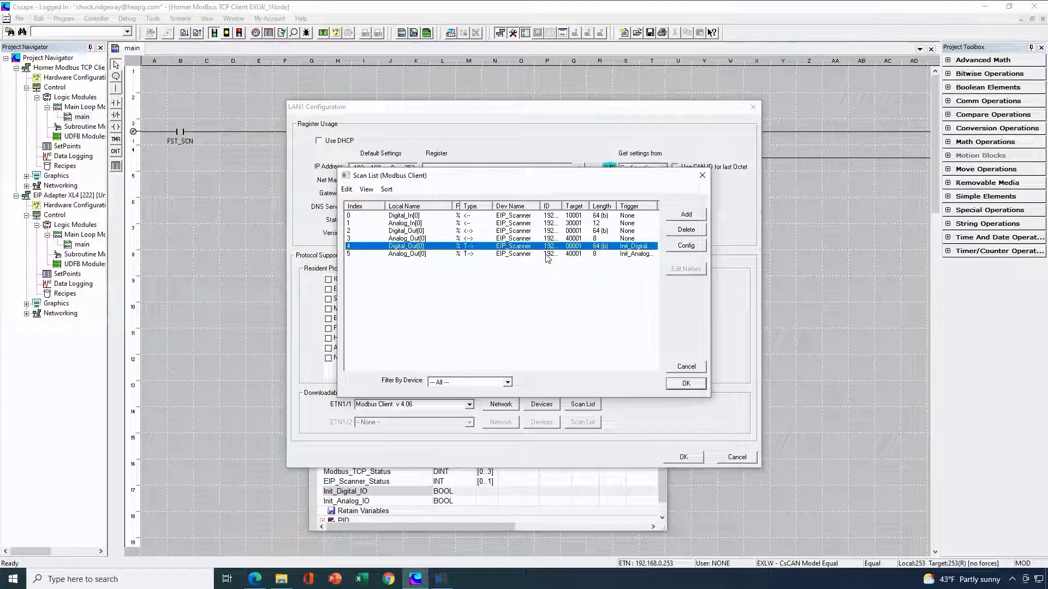
pyautogui.click(546, 255)
# Inspect the data mappings of Digital_In[0] and the polled and triggered Digital_Out[0] entries, and close the hardware configuration.
pyautogui.doubleClick(563, 217)
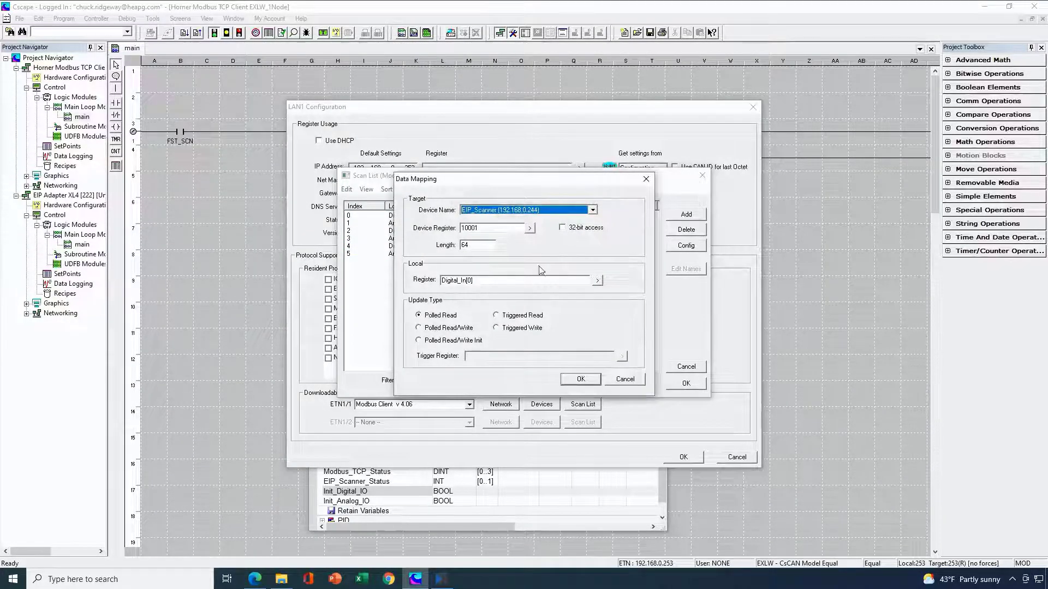
pyautogui.click(581, 382)
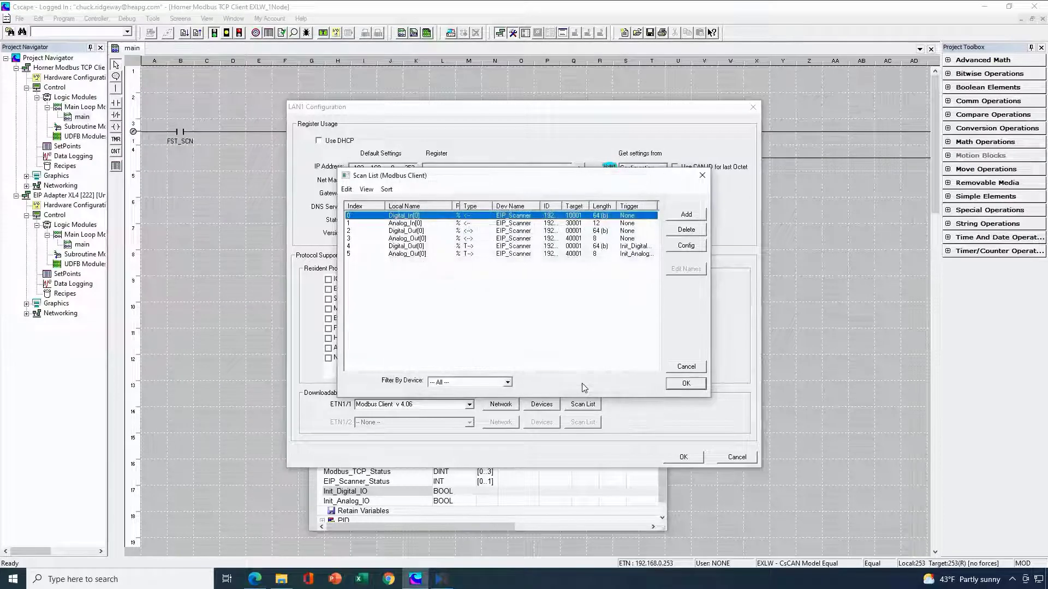
pyautogui.doubleClick(566, 231)
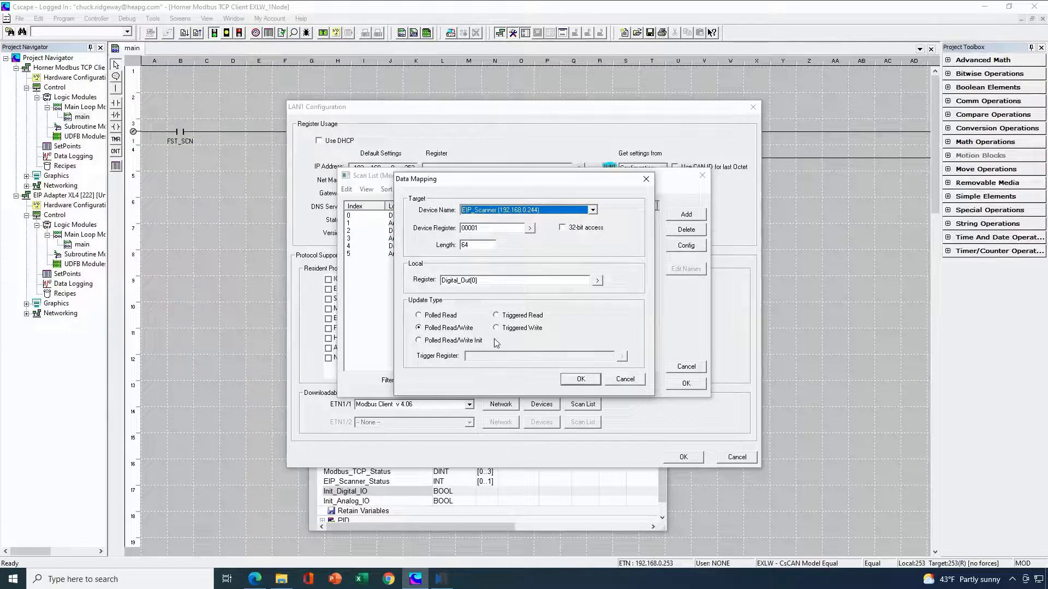
pyautogui.click(578, 378)
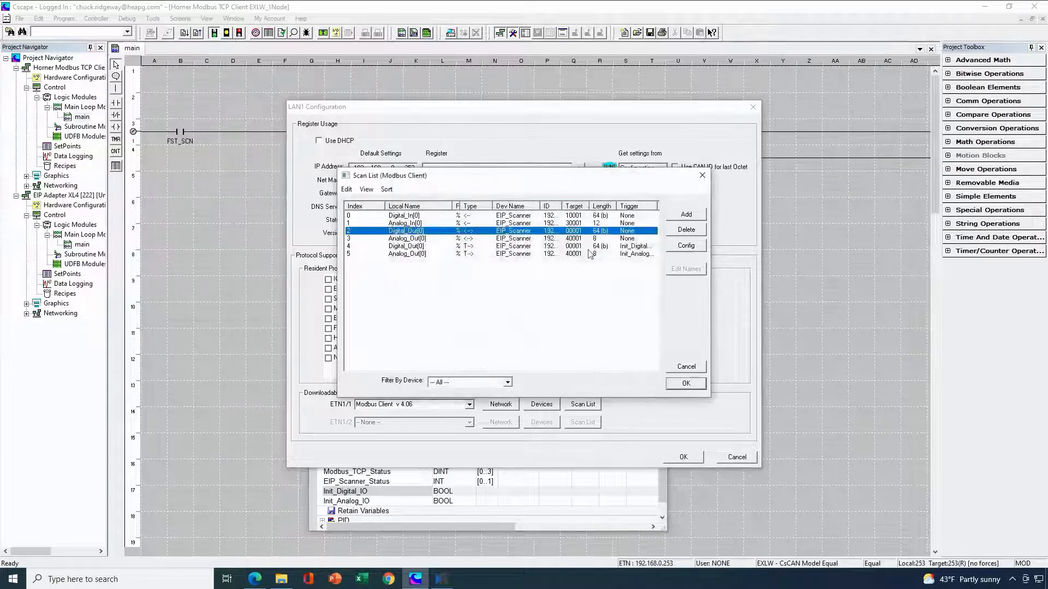
pyautogui.doubleClick(551, 247)
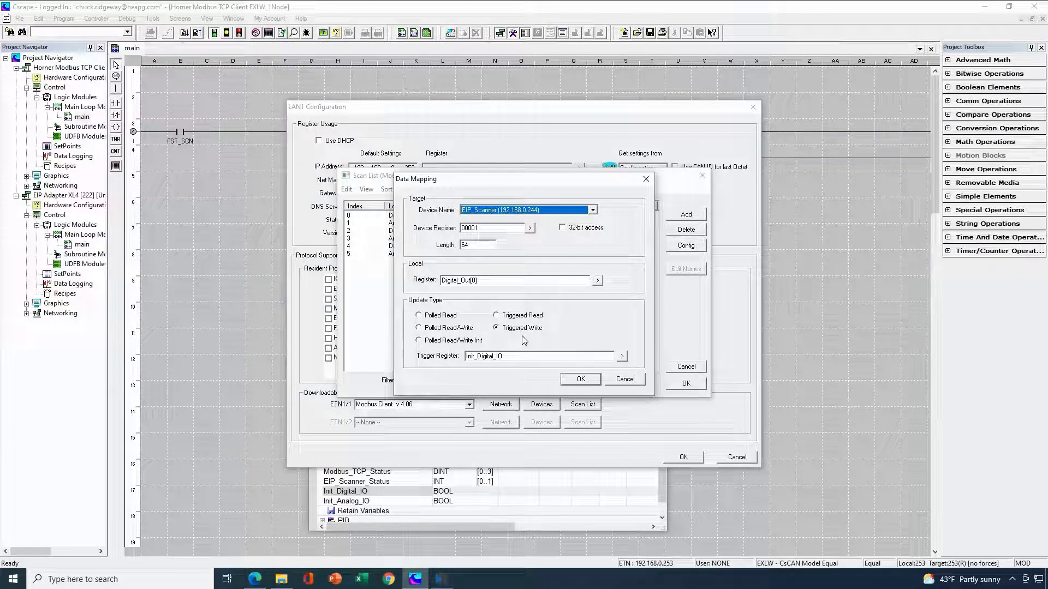
pyautogui.click(582, 379)
pyautogui.click(680, 388)
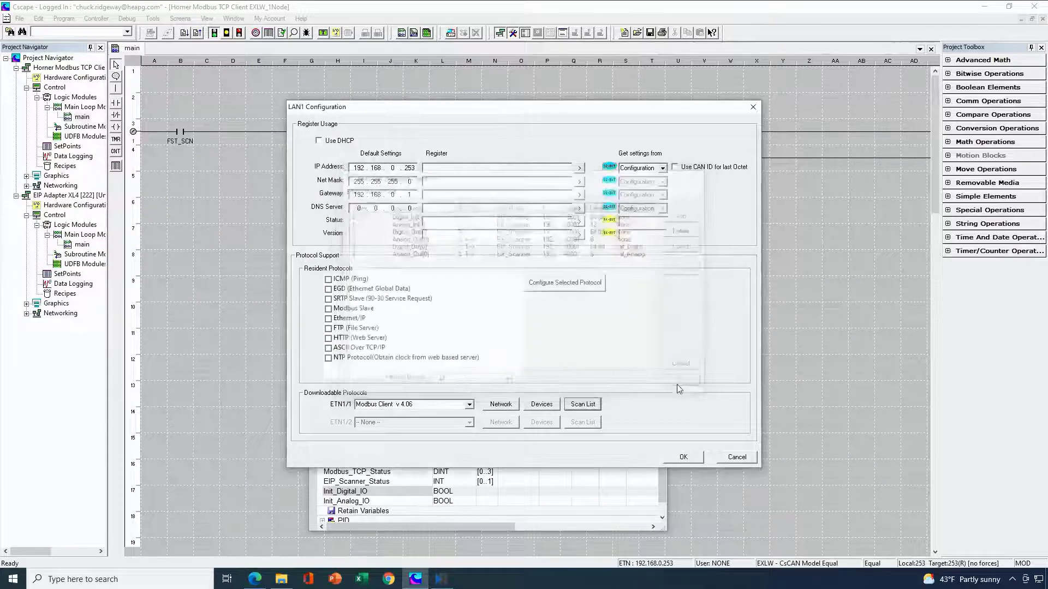
pyautogui.click(689, 457)
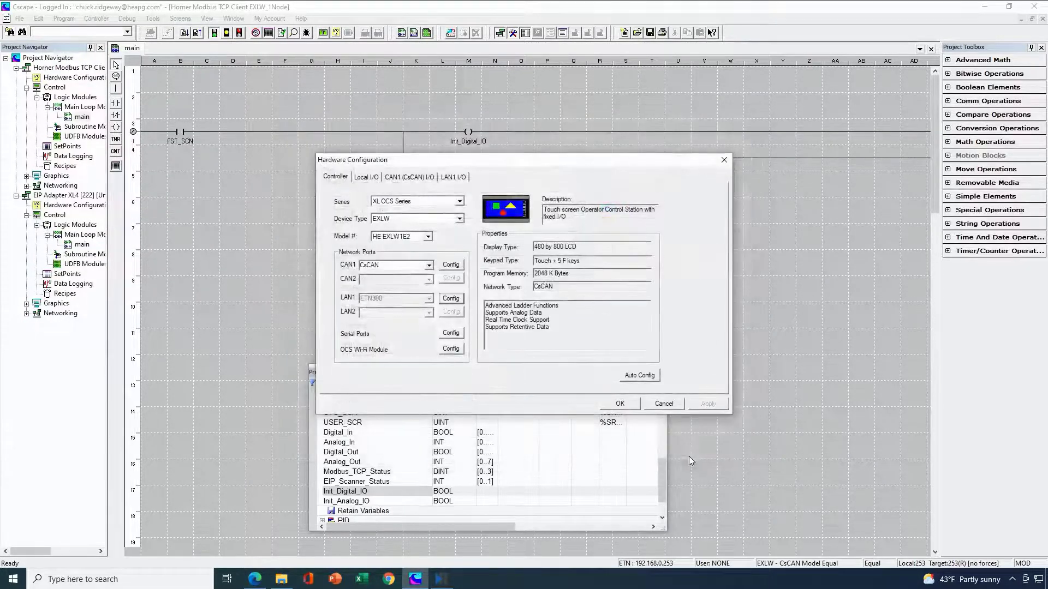
pyautogui.click(628, 406)
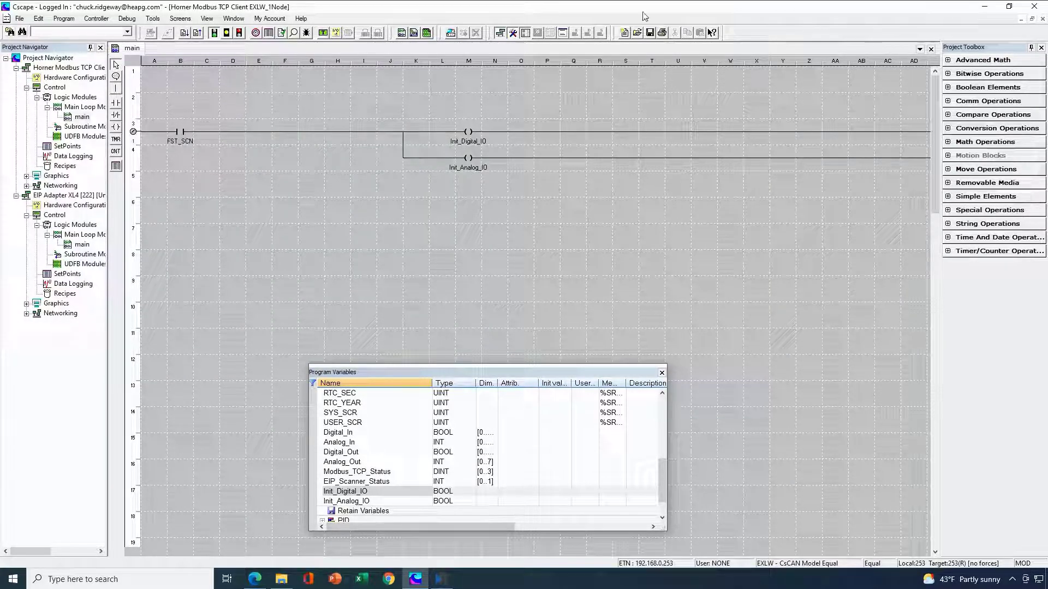
# Return to the browser, review the source and destination groups of the gateway's data mappings, and restart the gateway.
pyautogui.click(982, 8)
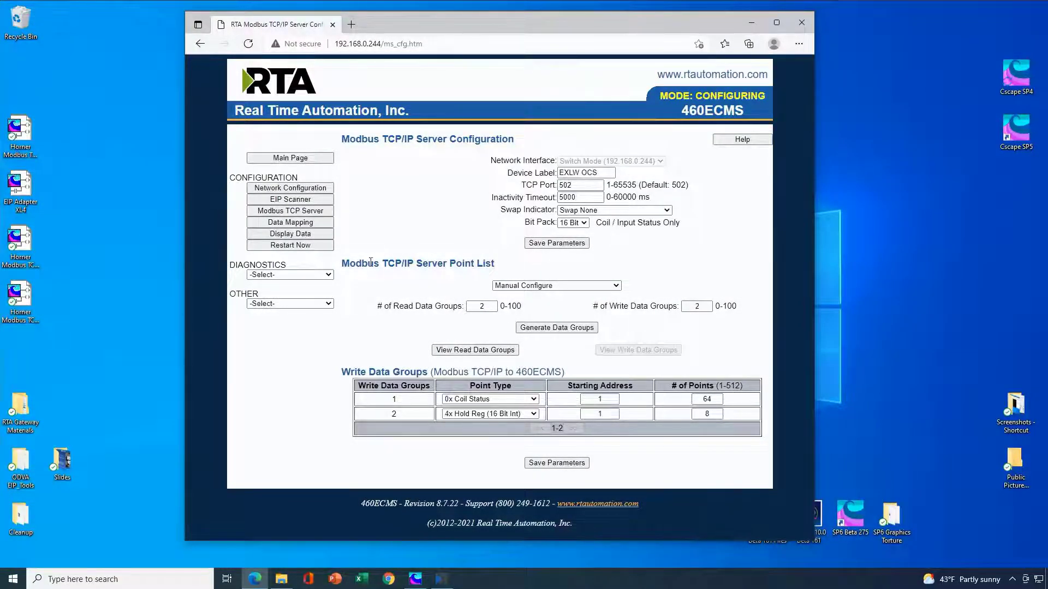
pyautogui.click(305, 225)
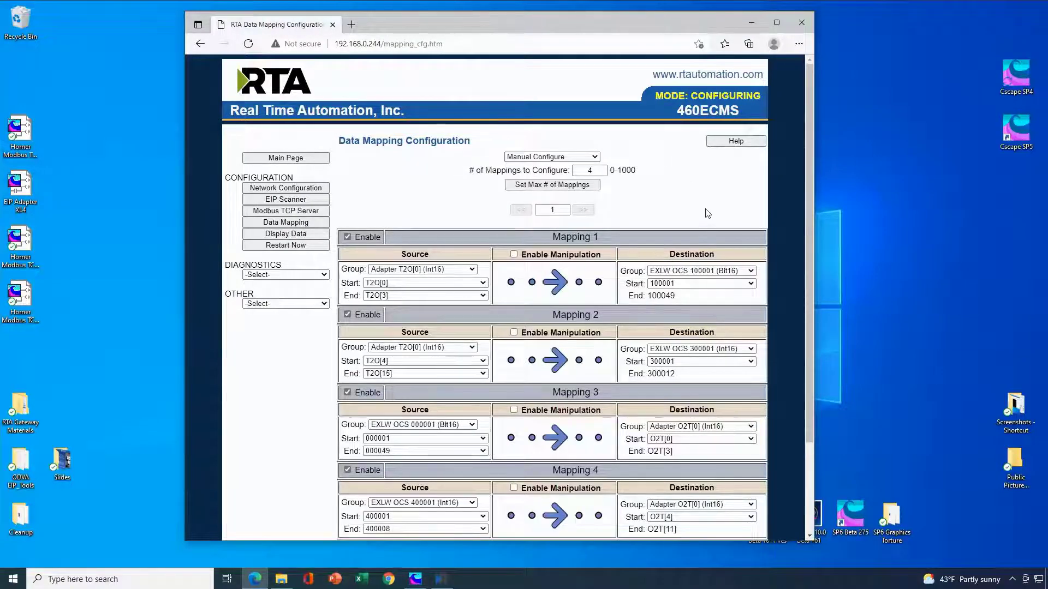
pyautogui.scroll(-2, 702, 210)
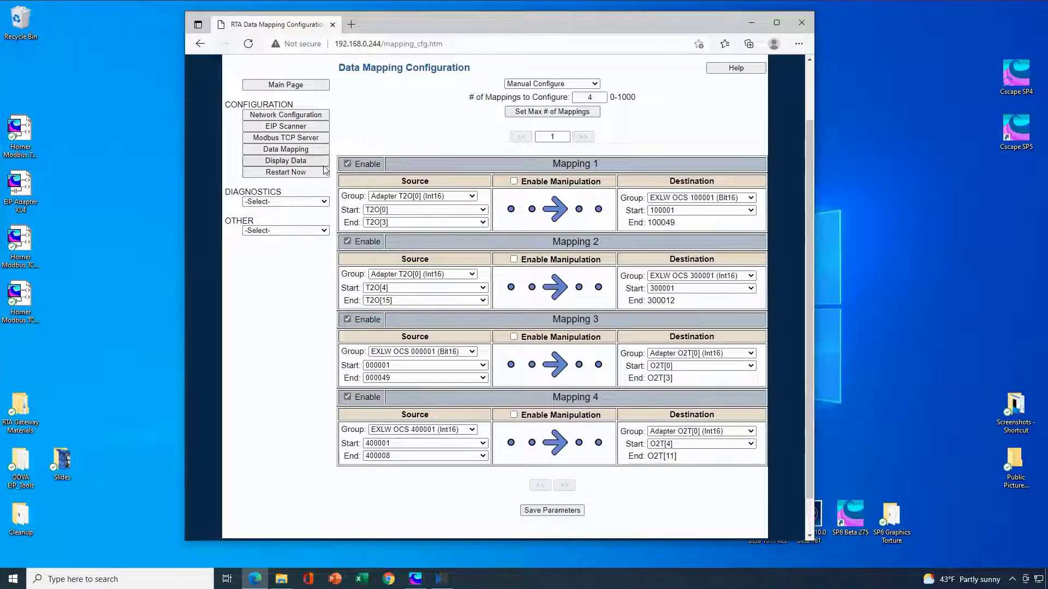
pyautogui.click(290, 175)
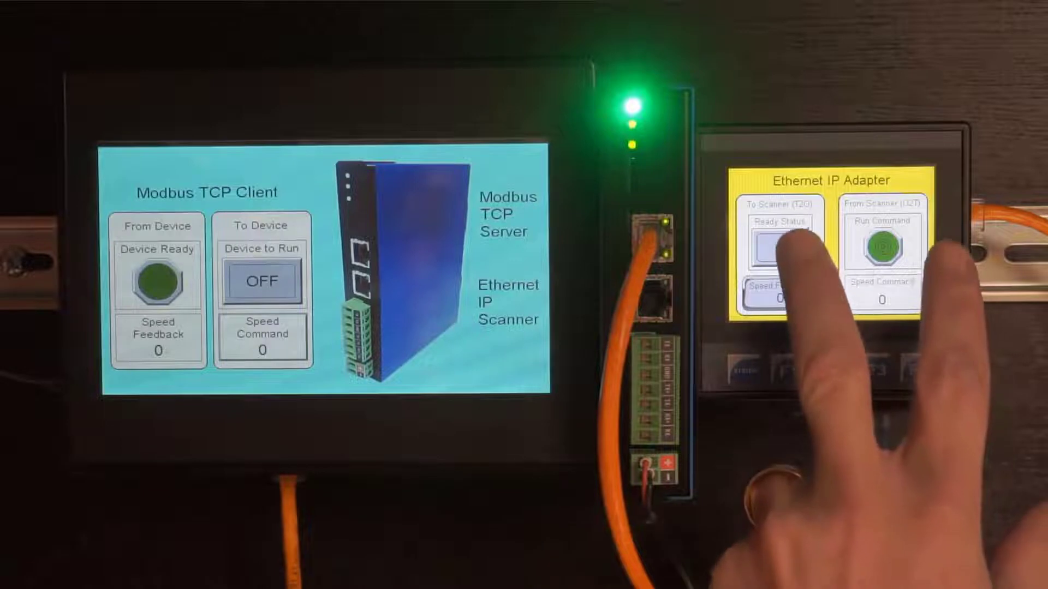
pyautogui.click(780, 247)
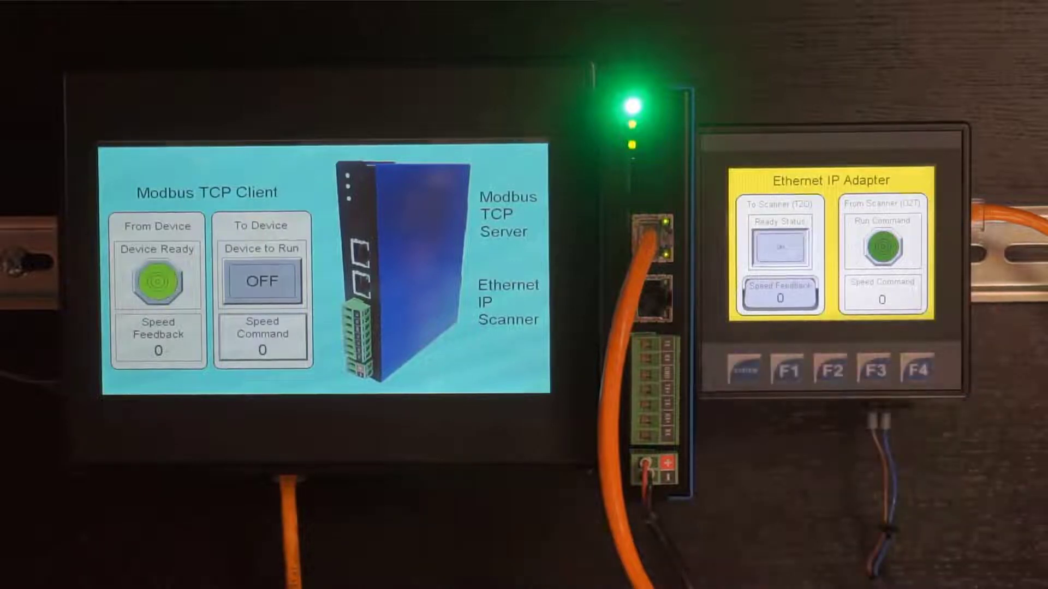